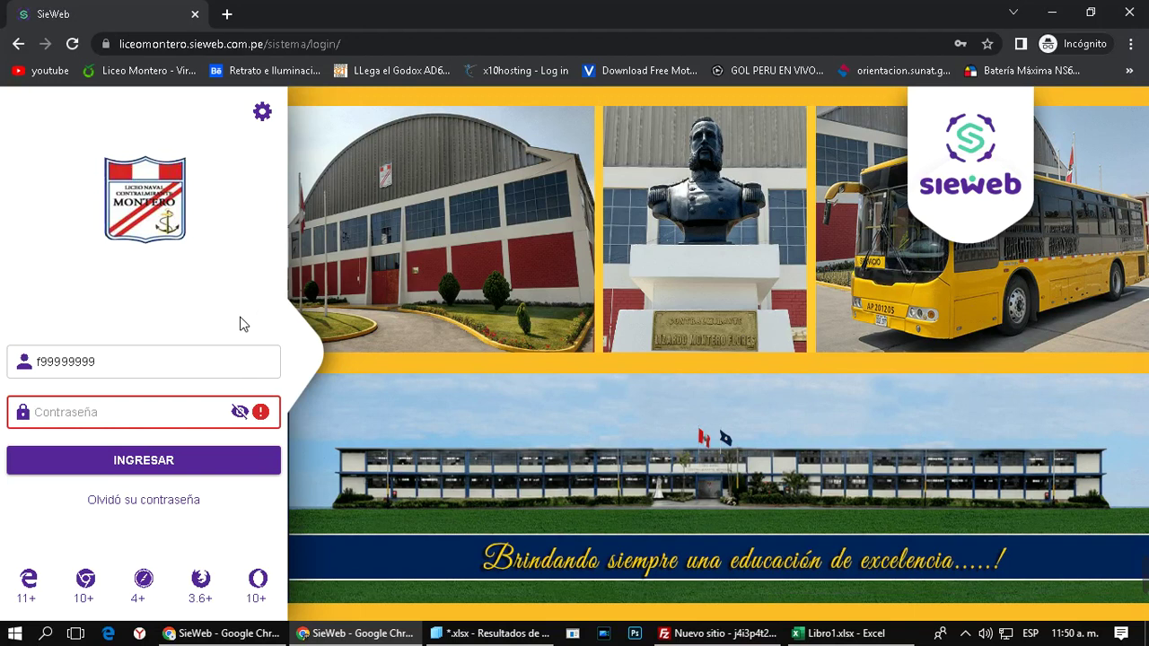
Enter the account password for the prefilled username and log in to the school intranet
{"action": "left_click", "coordinate": [144, 373]}
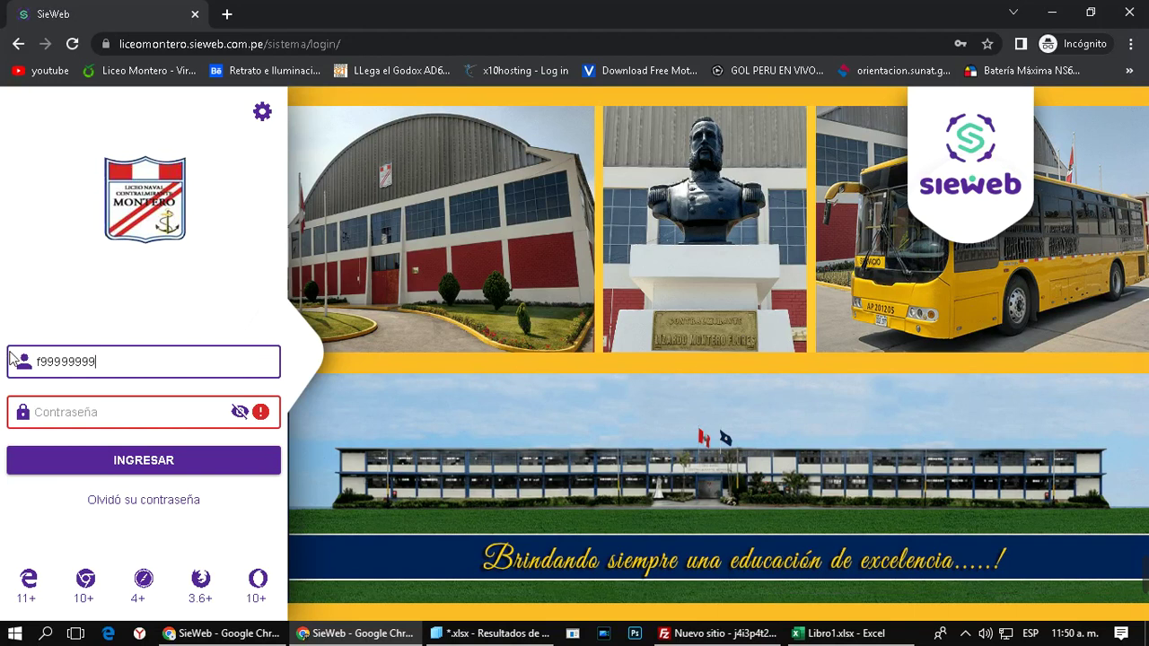
{"action": "left_click", "coordinate": [82, 420]}
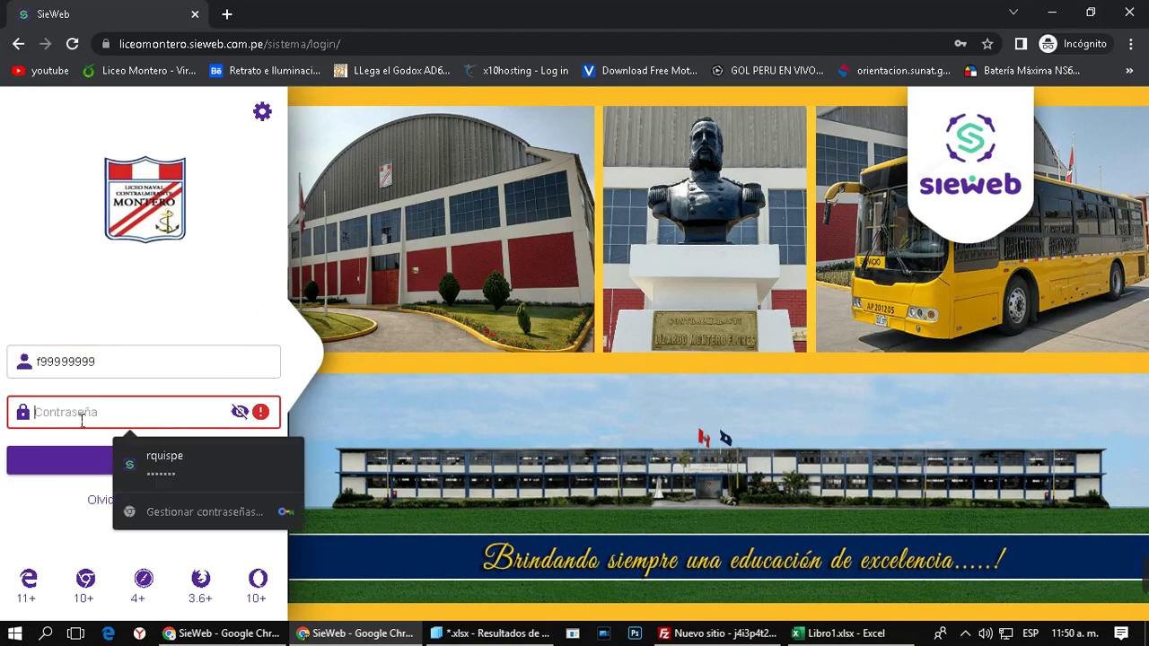
{"action": "type", "text": "1"}
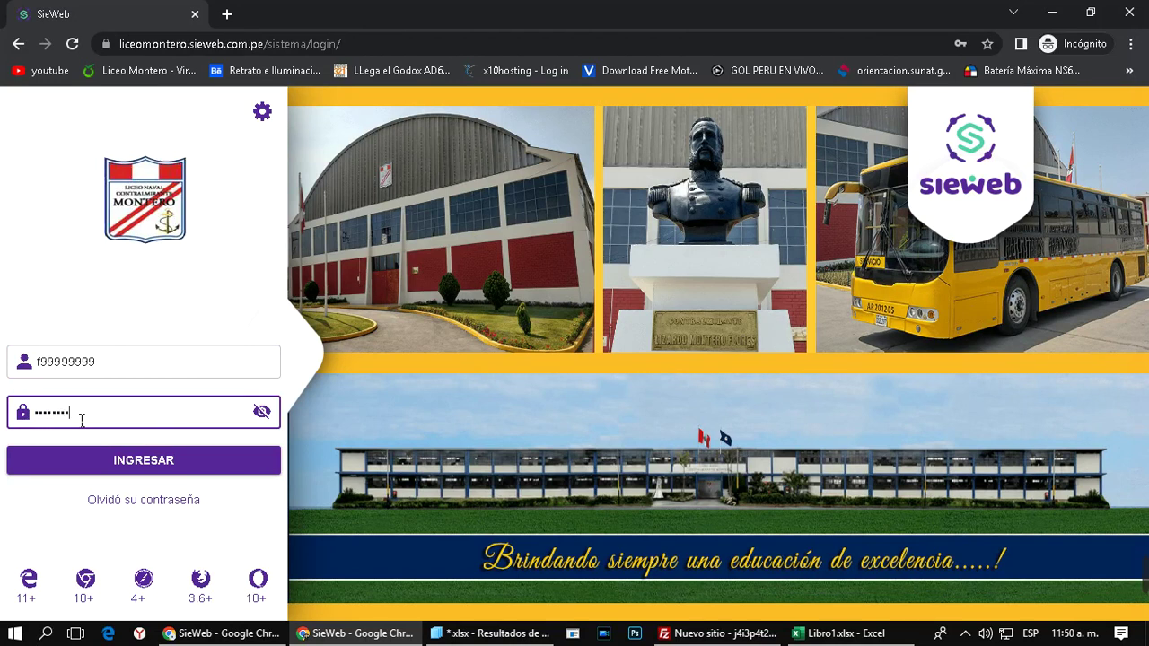
{"action": "left_click", "coordinate": [144, 453]}
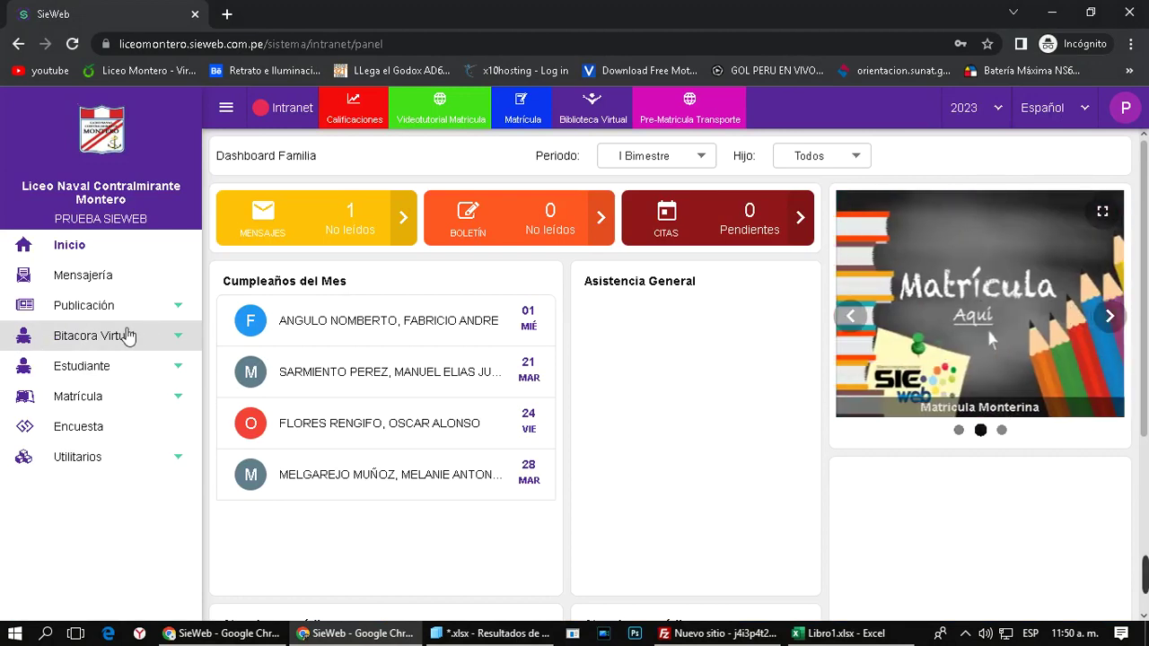
View the student's Asistencia, Citas and Atención médica pages under Bitacora Virtual
{"action": "left_click", "coordinate": [178, 341]}
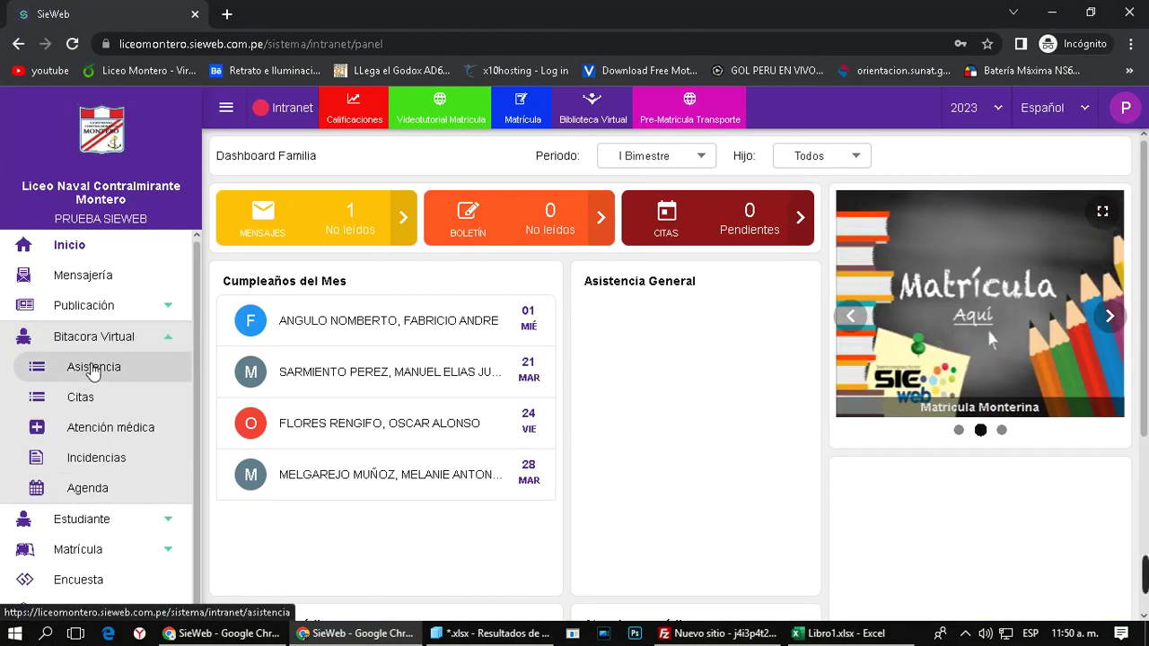
{"action": "left_click", "coordinate": [86, 374]}
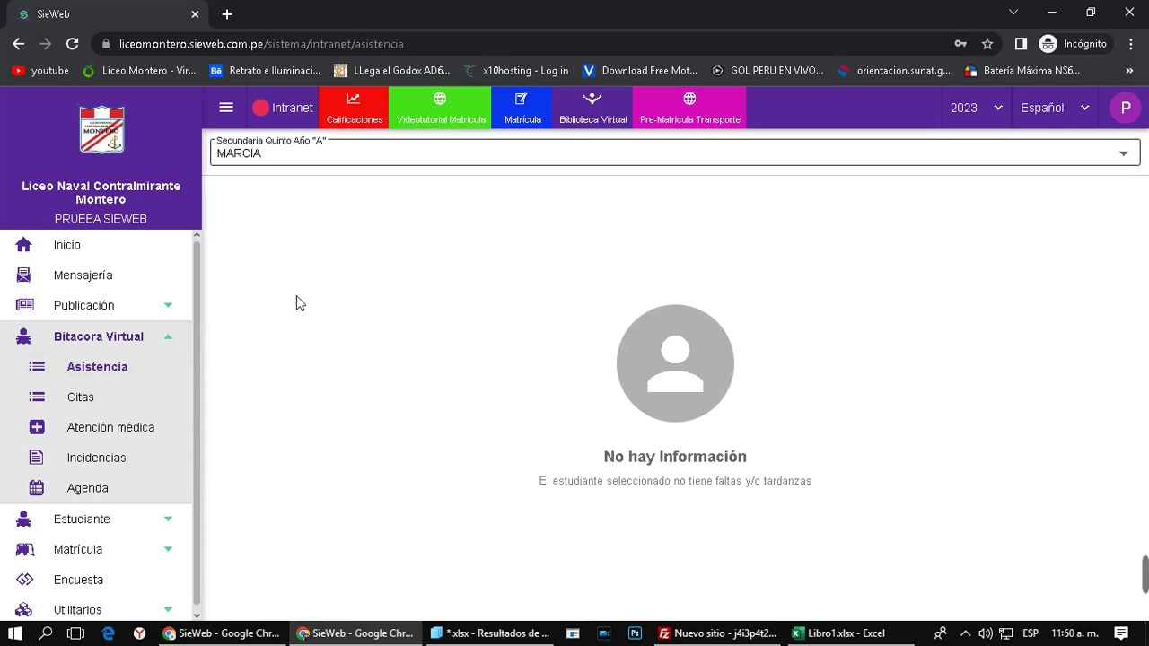
{"action": "left_click", "coordinate": [115, 403]}
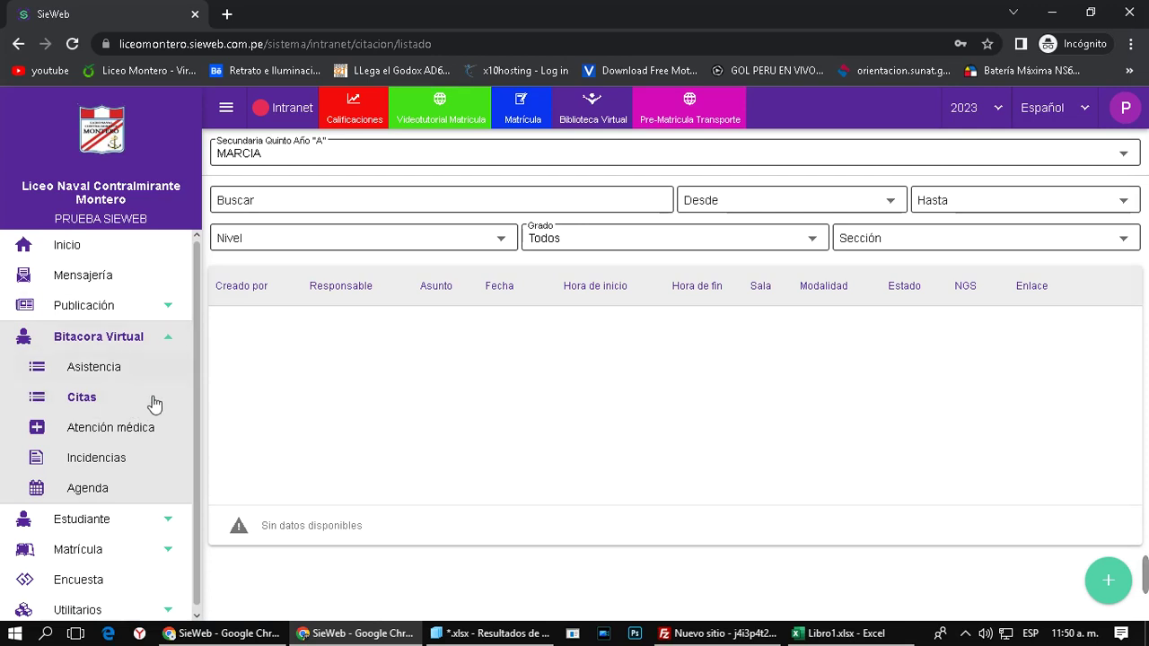
{"action": "left_click", "coordinate": [104, 431]}
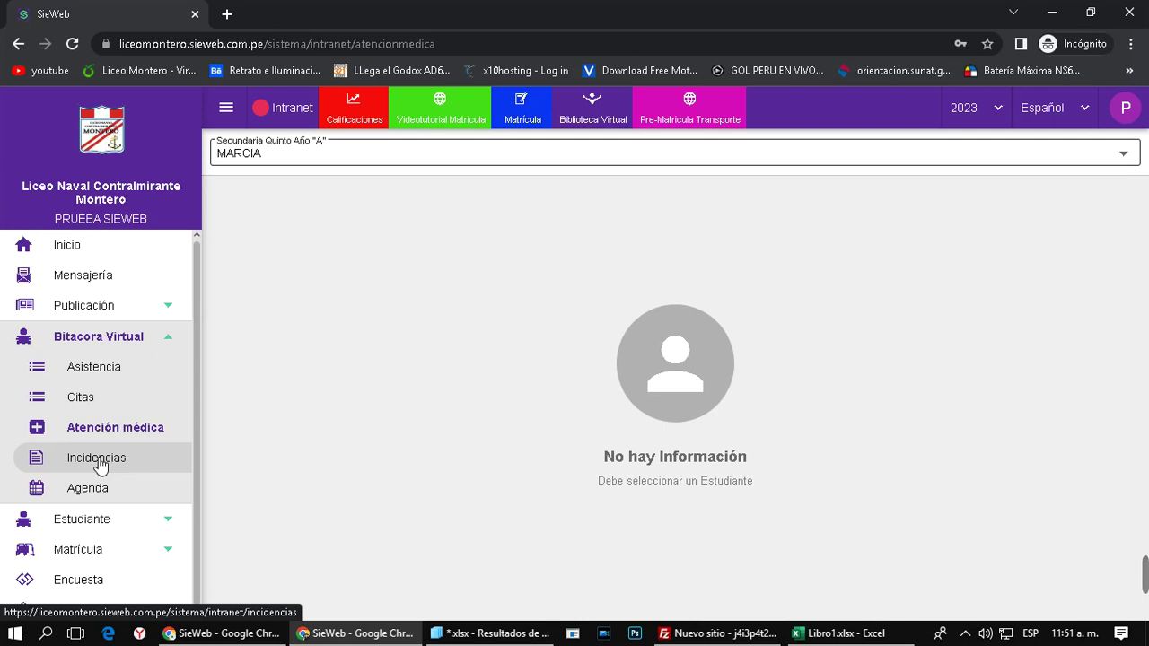
View the student's Incidencias and examine the reporter and description on the first incident card
{"action": "left_click", "coordinate": [129, 464]}
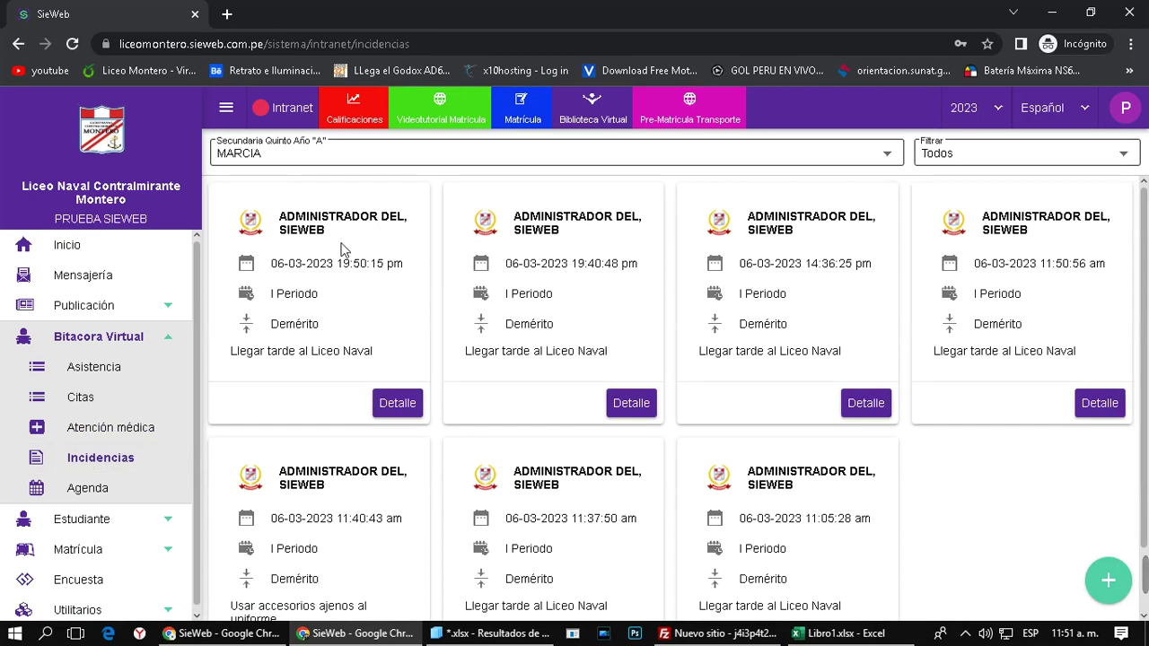
{"action": "left_click_drag", "start_coordinate": [289, 218], "coordinate": [327, 232]}
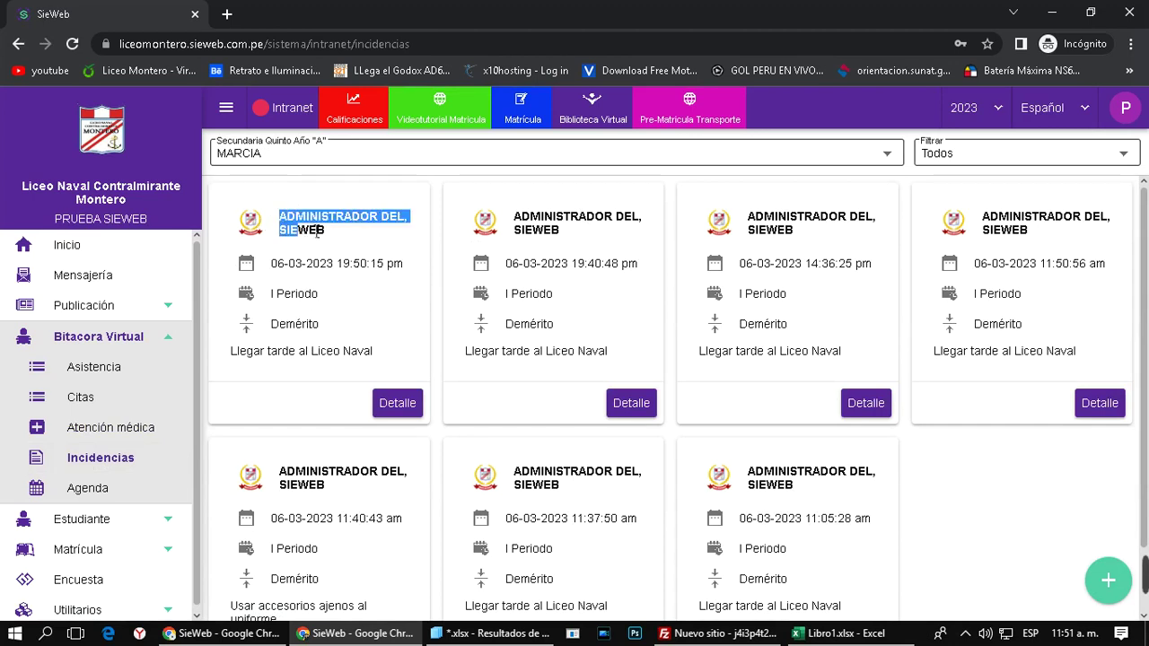
{"action": "left_click", "coordinate": [331, 236]}
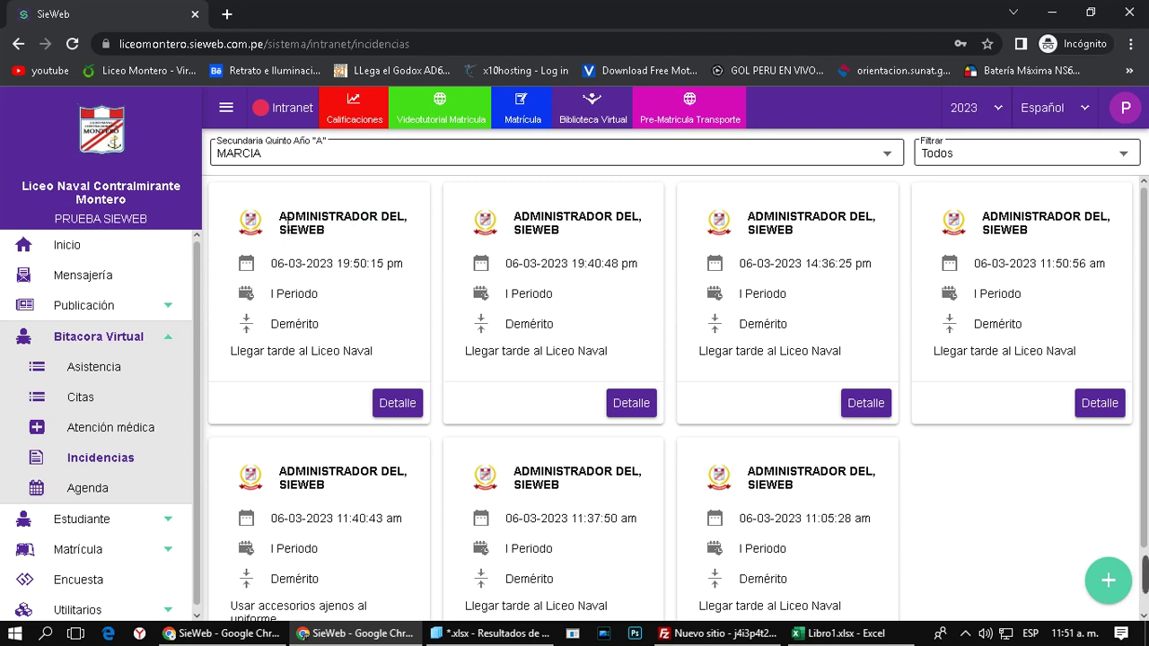
{"action": "left_click_drag", "start_coordinate": [286, 218], "coordinate": [325, 233]}
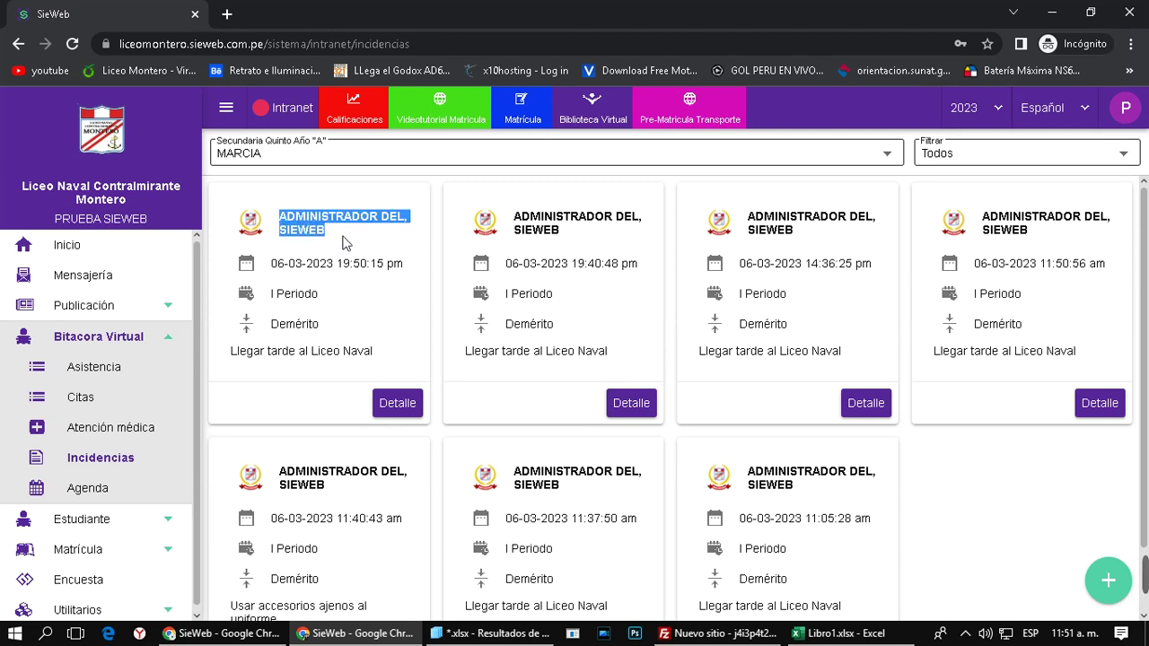
{"action": "left_click", "coordinate": [331, 239]}
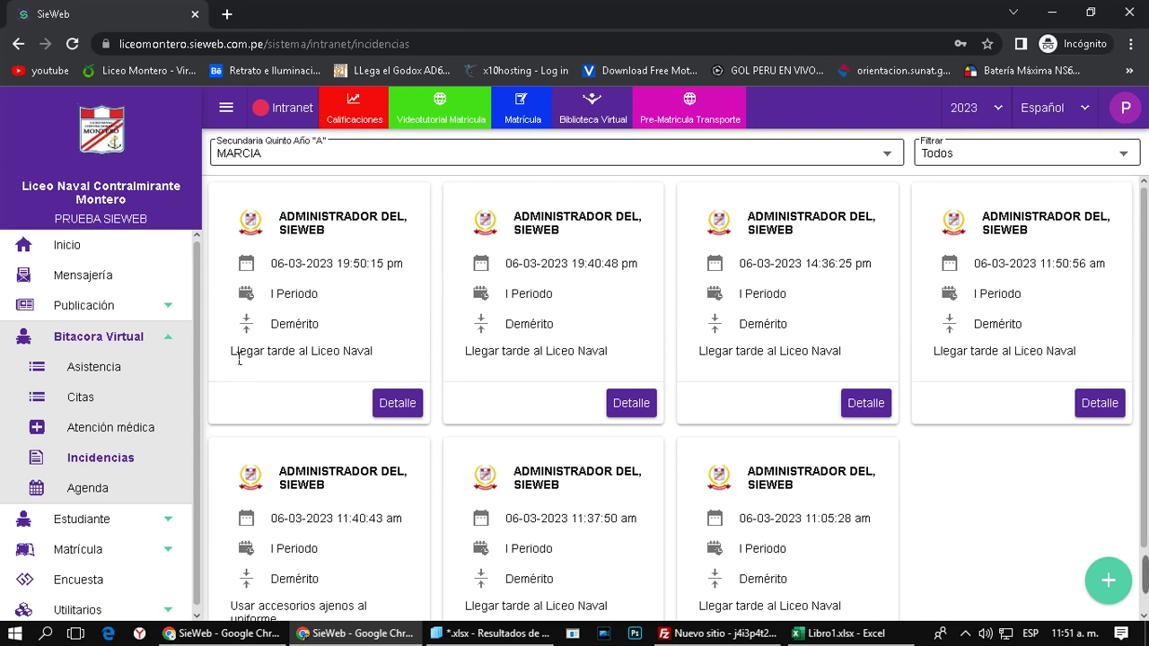
{"action": "left_click_drag", "start_coordinate": [233, 351], "coordinate": [373, 352]}
{"action": "left_click", "coordinate": [377, 354]}
{"action": "left_click", "coordinate": [402, 403]}
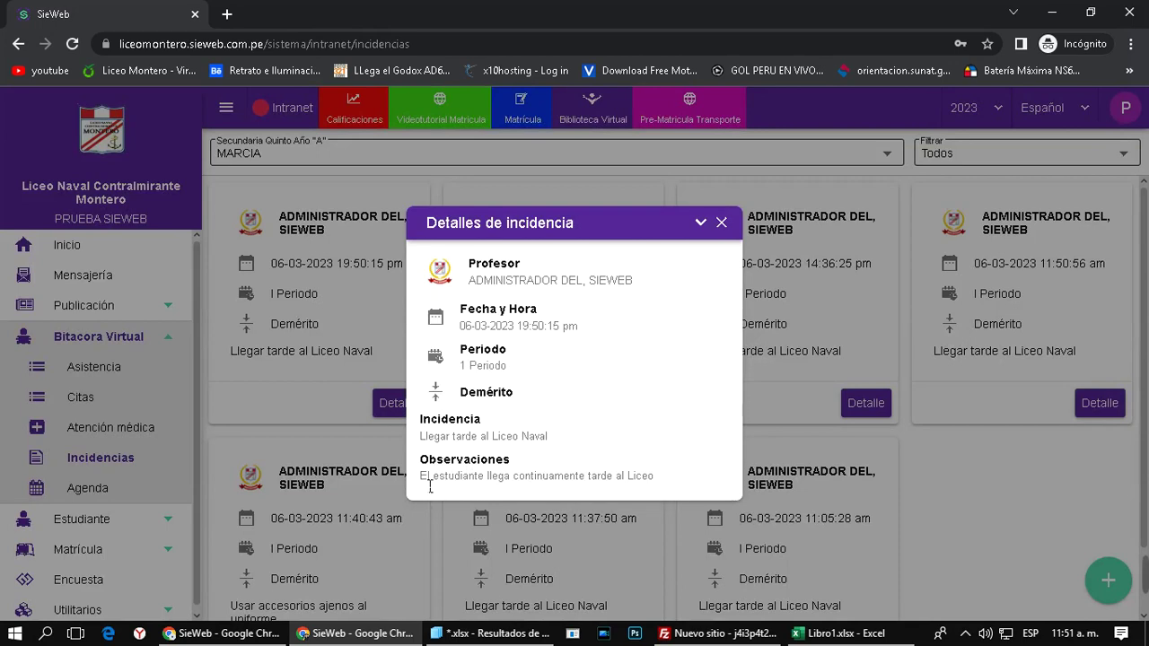
{"action": "triple_click", "coordinate": [668, 485]}
{"action": "left_click", "coordinate": [663, 474]}
{"action": "left_click", "coordinate": [722, 223]}
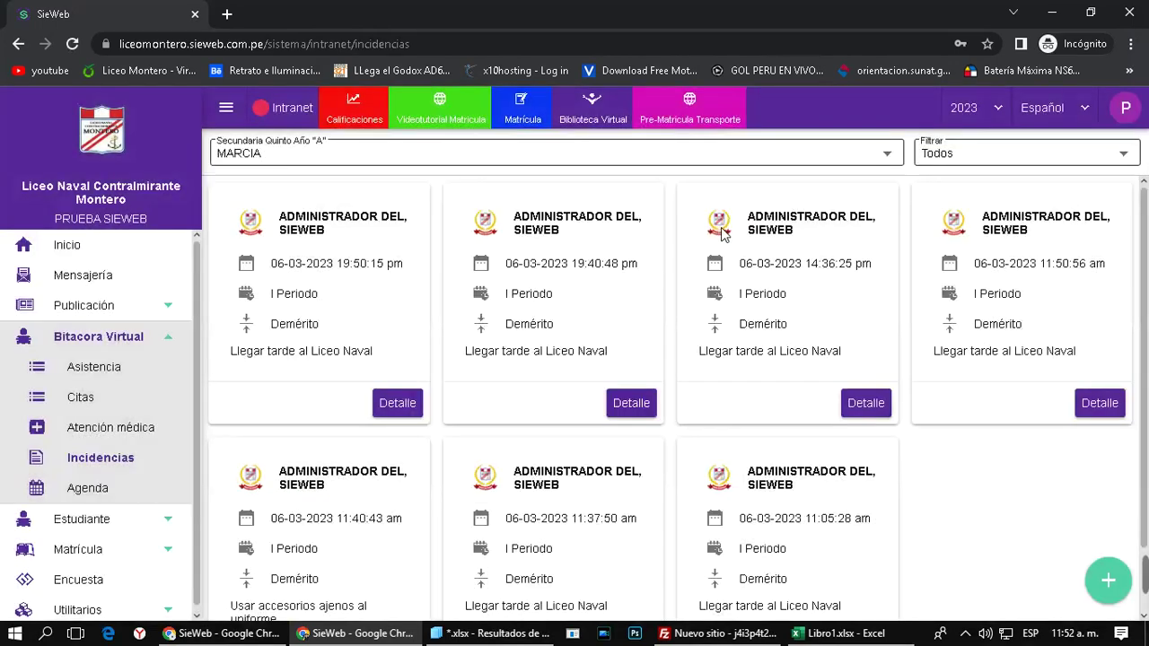
View the Agenda calendar, return to Incidencias, and collapse the Bitacora Virtual section
{"action": "left_click", "coordinate": [87, 488]}
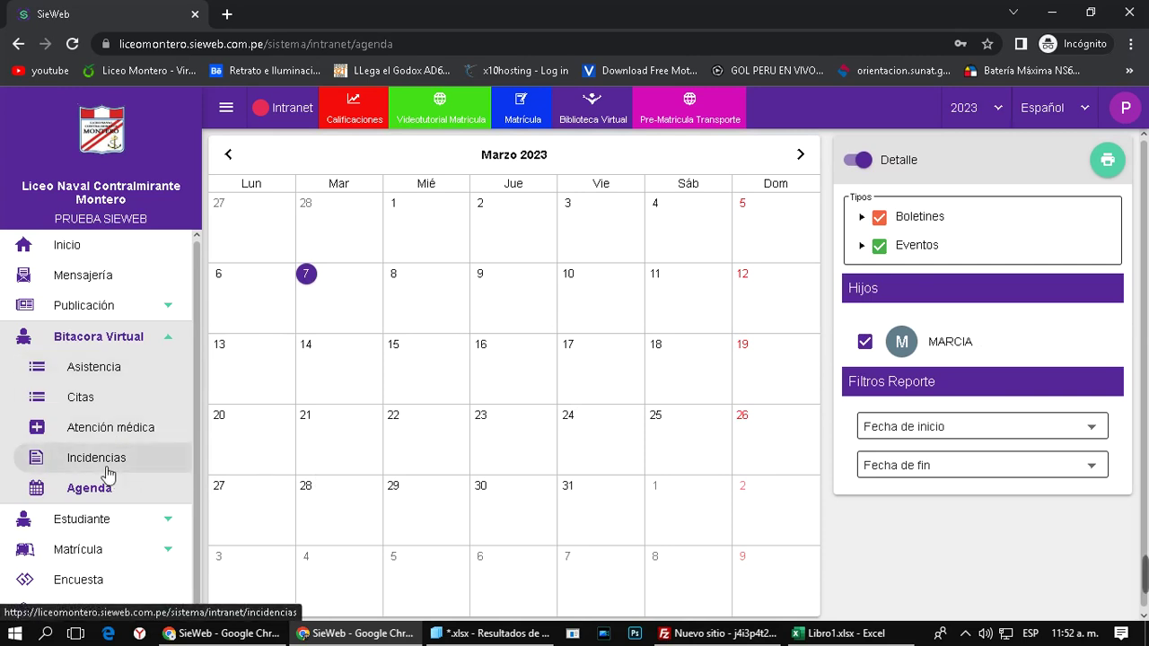
{"action": "left_click", "coordinate": [116, 464]}
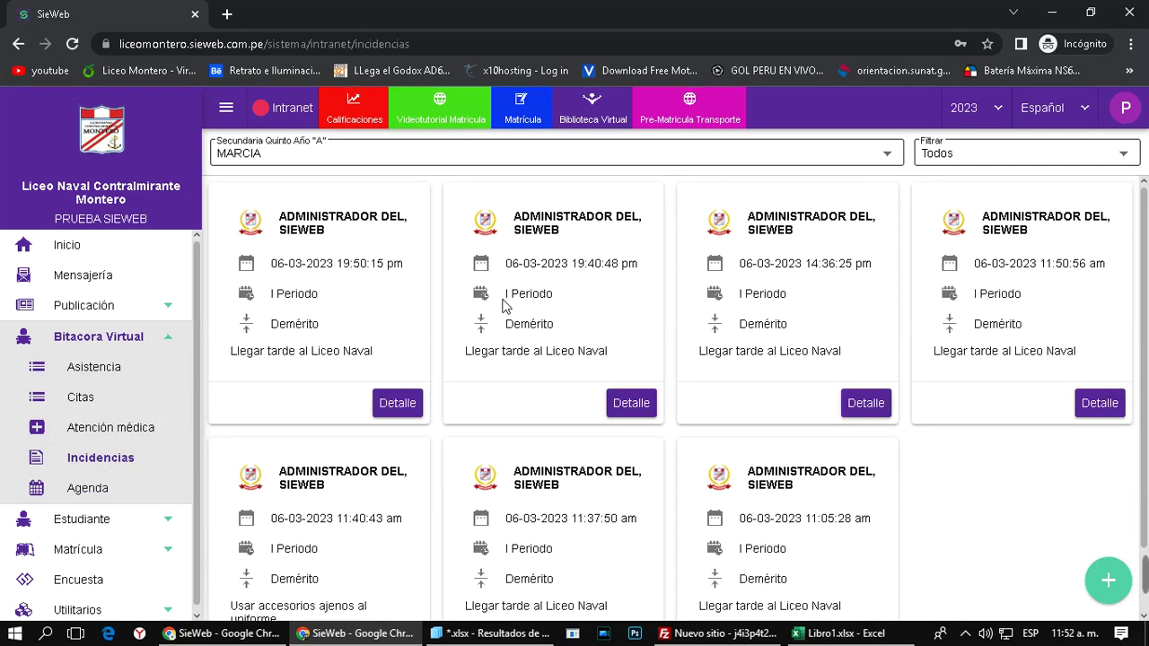
{"action": "left_click", "coordinate": [174, 338]}
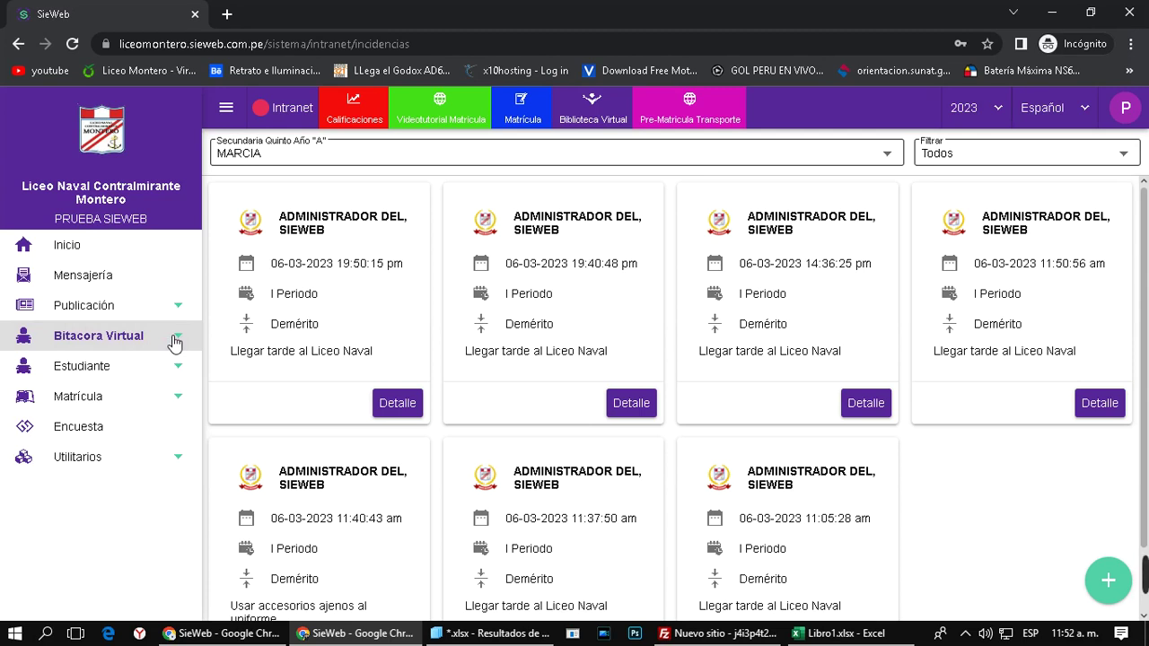
Go to Mensajería and start composing a new message
{"action": "left_click", "coordinate": [100, 284]}
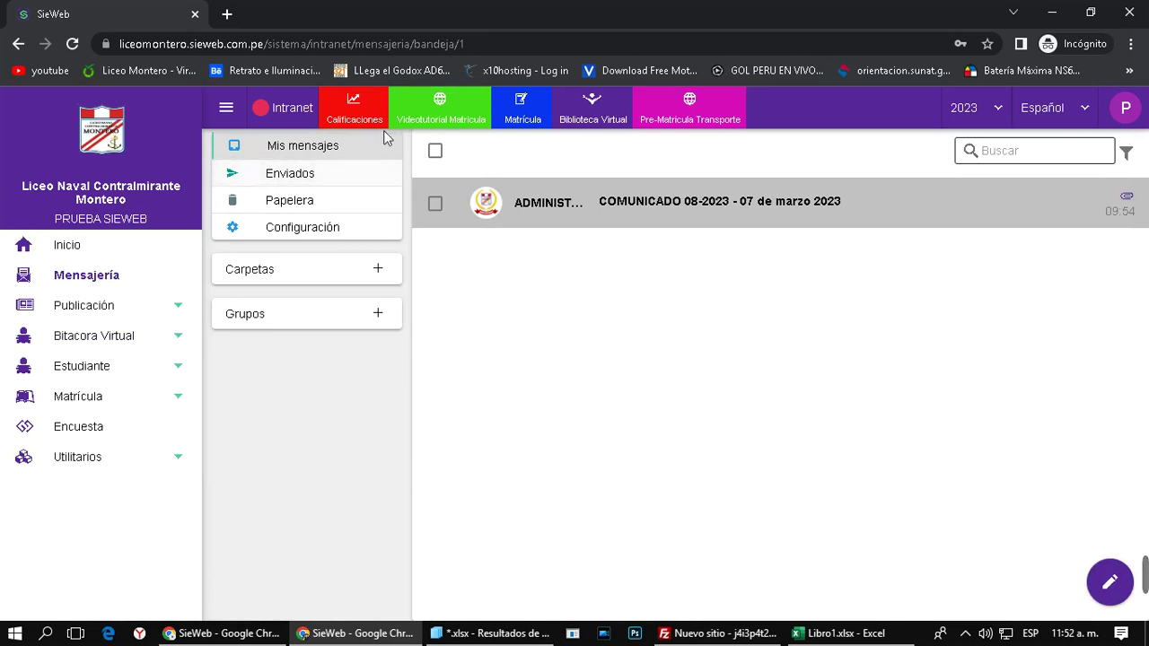
{"action": "mouse_move", "coordinate": [1098, 597]}
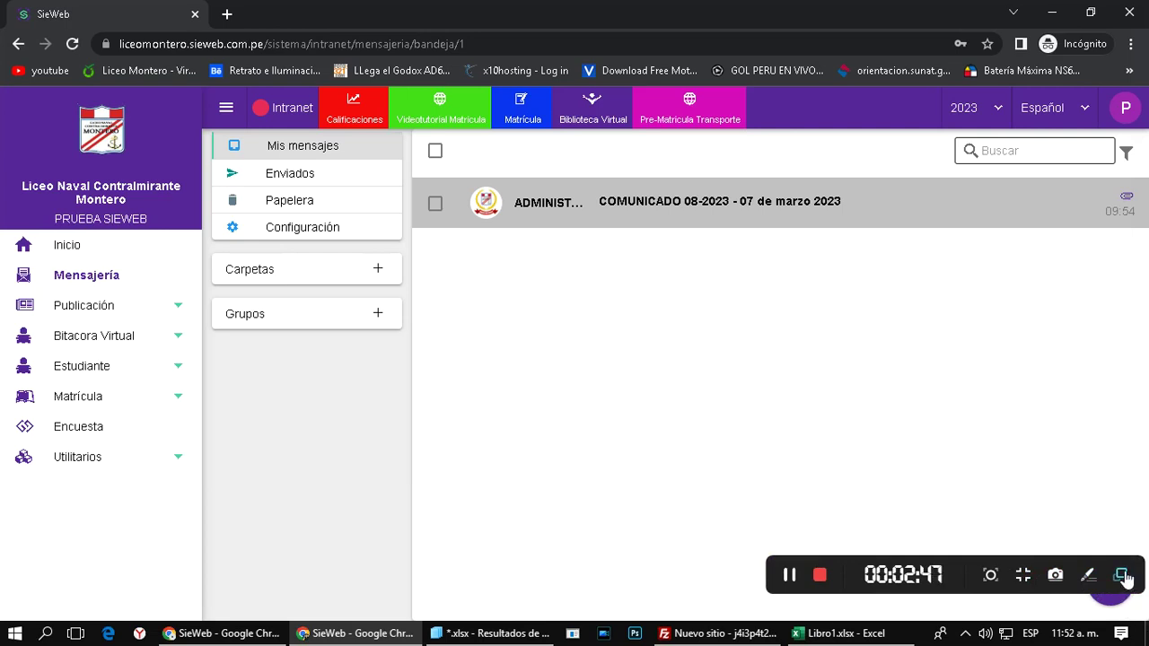
{"action": "left_click_drag", "start_coordinate": [956, 579], "coordinate": [402, 600]}
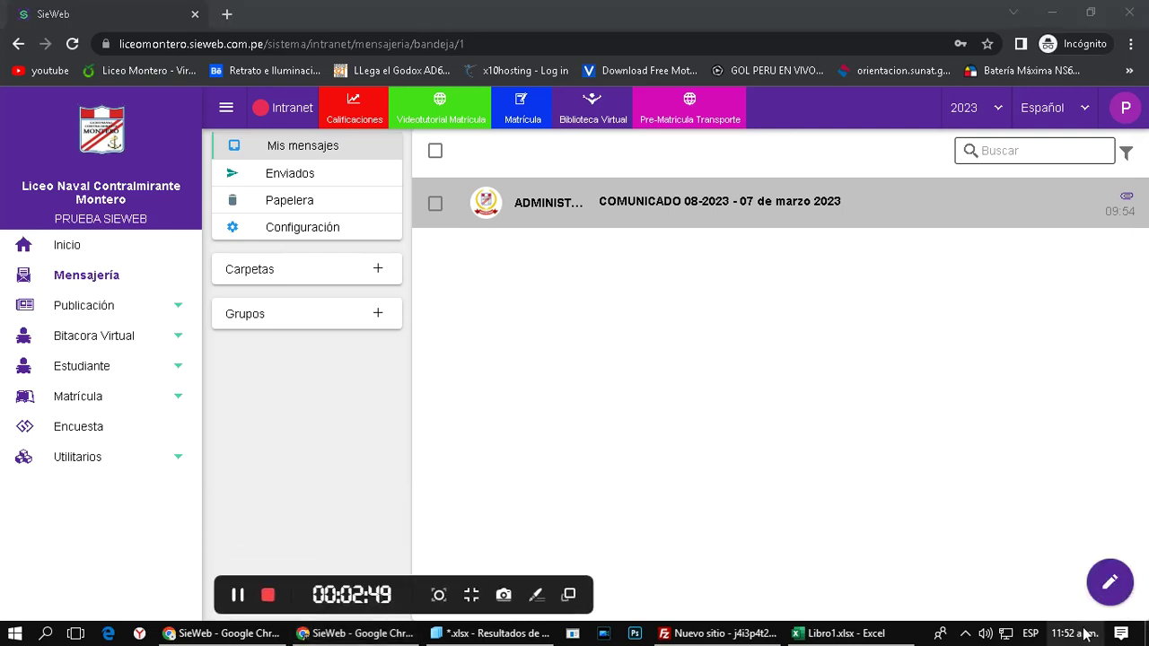
{"action": "left_click", "coordinate": [1111, 584]}
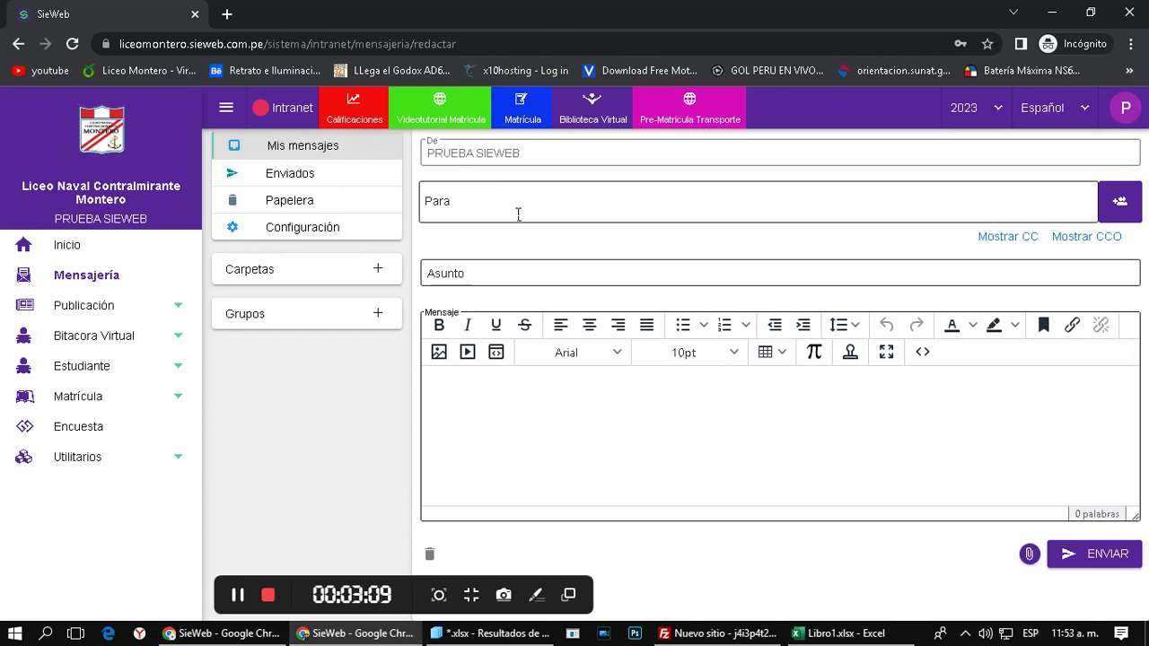
Add the contact of recipient type Administrador del Sistema as the message's recipient
{"action": "left_click", "coordinate": [1126, 207]}
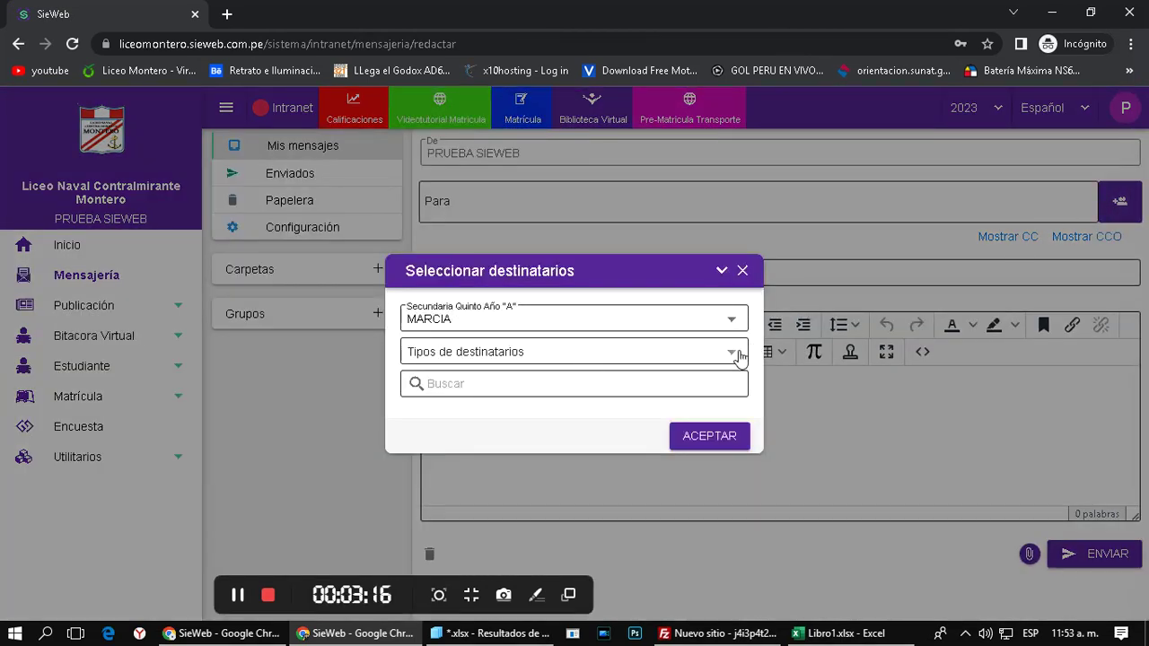
{"action": "left_click", "coordinate": [738, 354]}
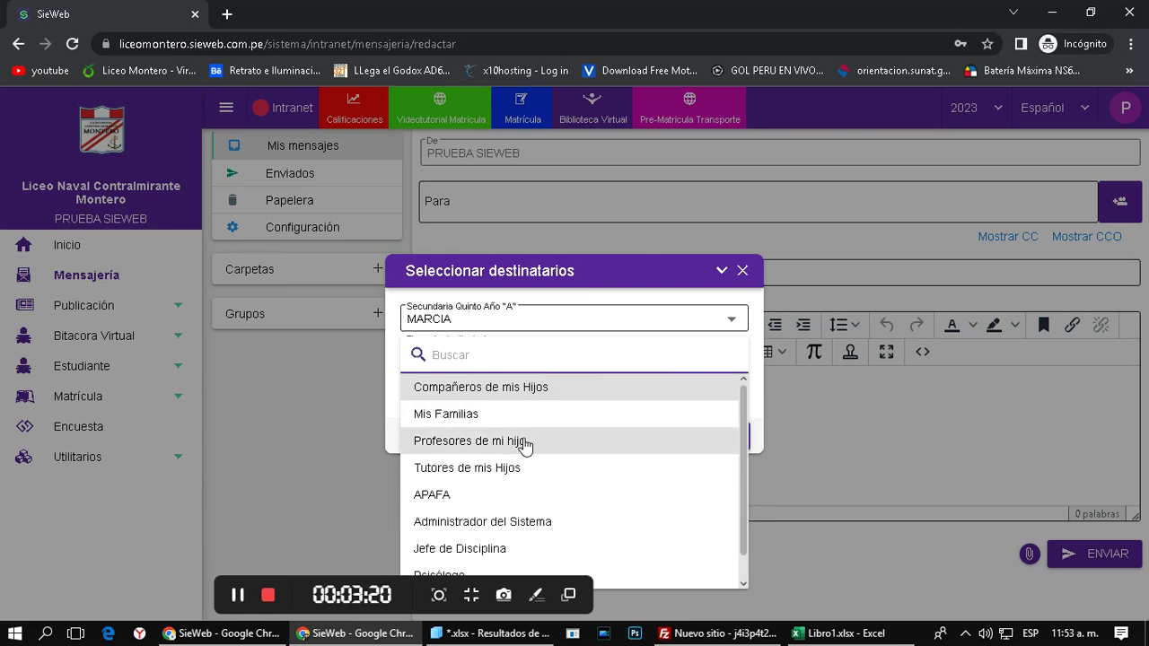
{"action": "left_click", "coordinate": [503, 528]}
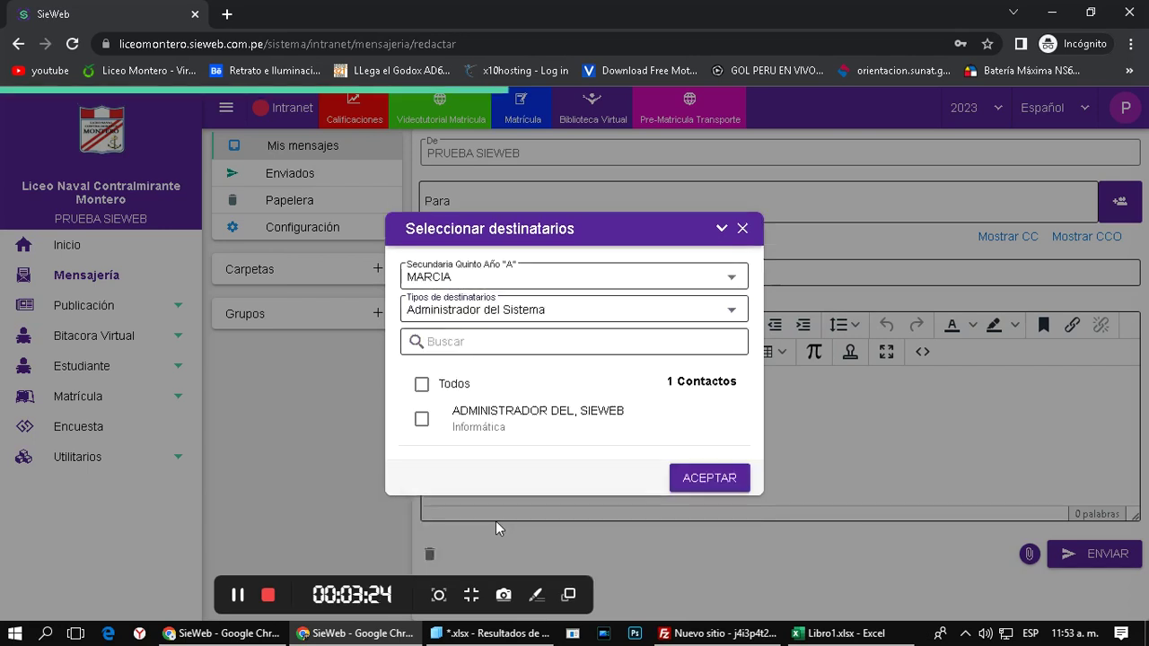
{"action": "left_click", "coordinate": [422, 419]}
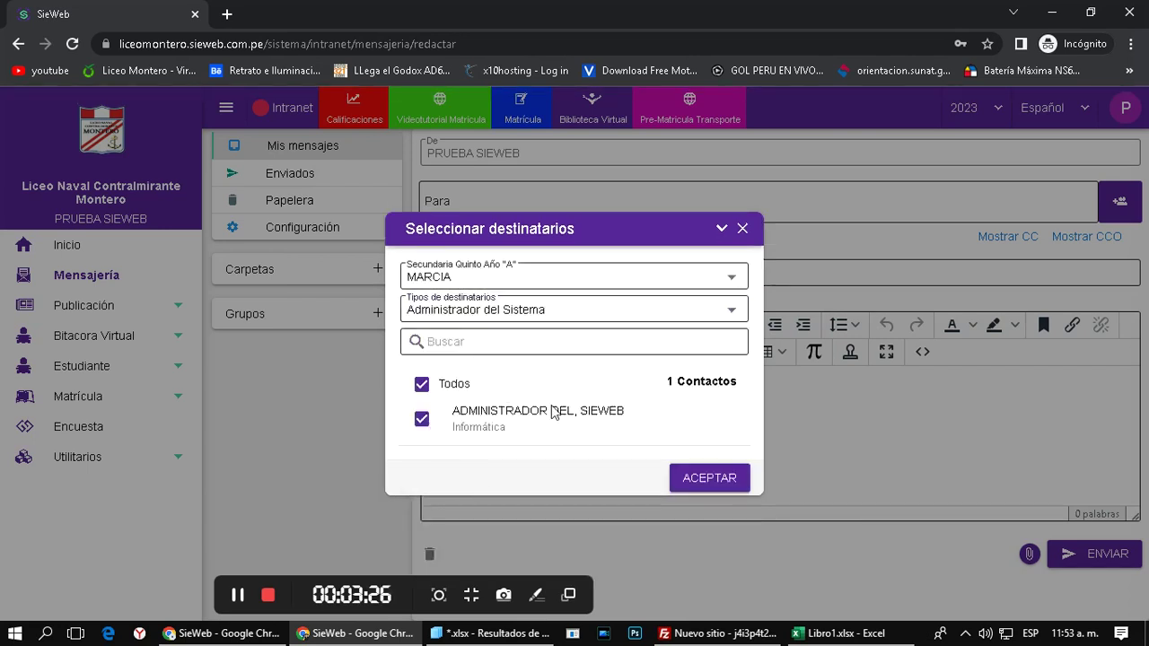
{"action": "left_click", "coordinate": [710, 477]}
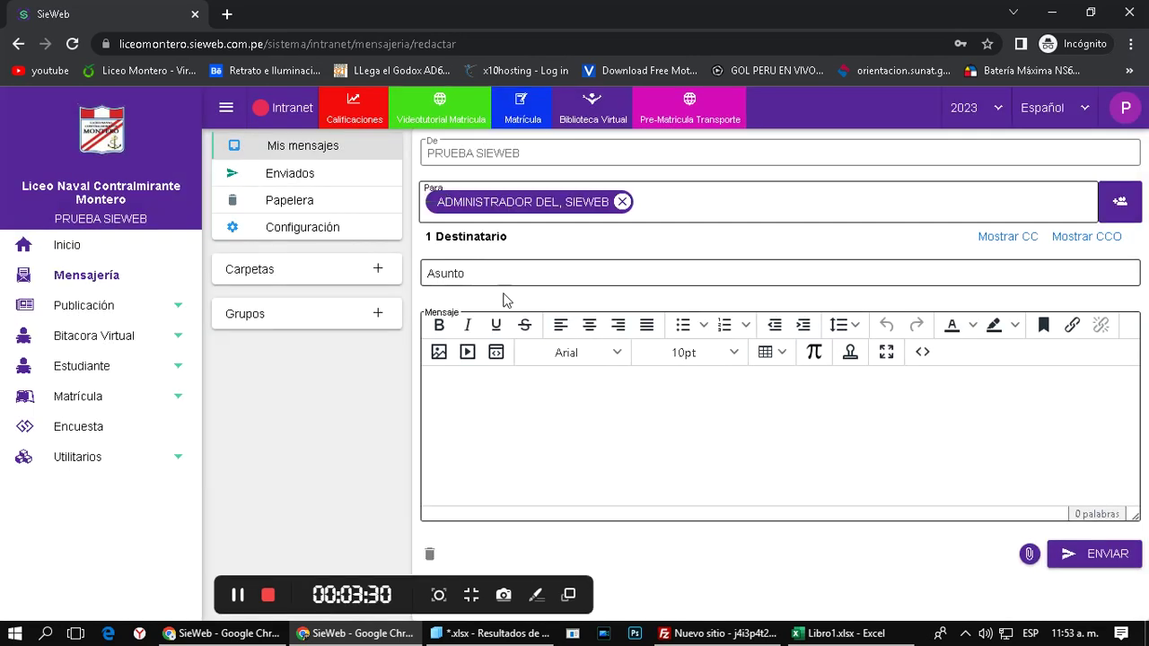
Set the message's subject to "incidencia de mi menor hijo"
{"action": "left_click", "coordinate": [529, 279]}
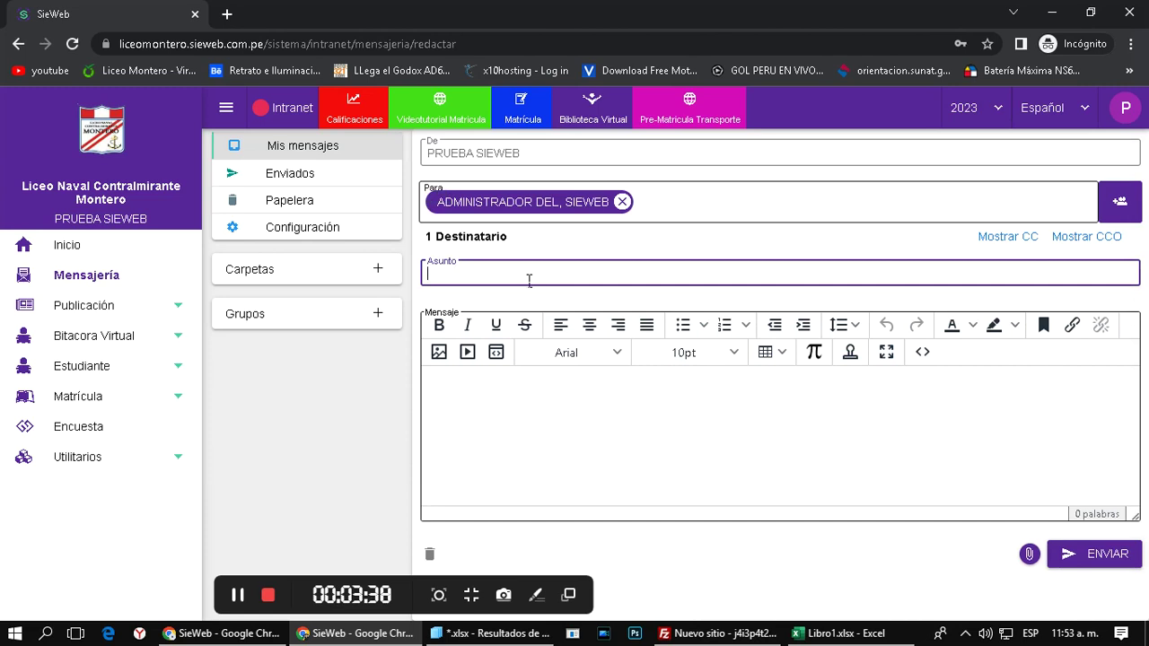
{"action": "type", "text": "incidencia de"}
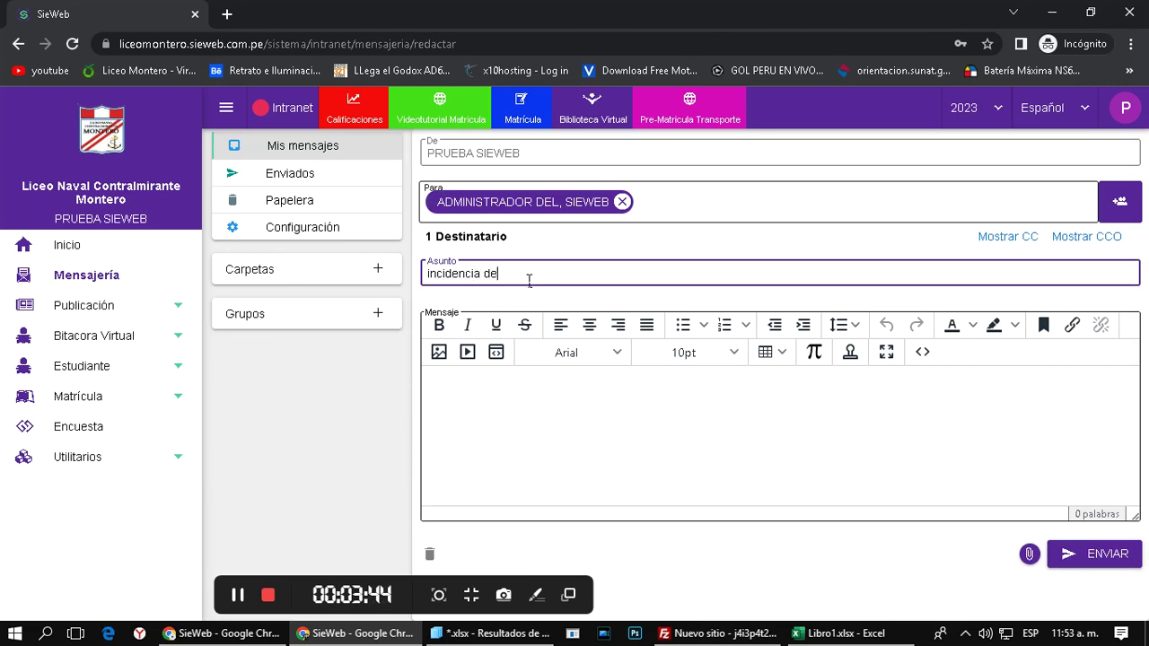
{"action": "type", "text": " mi menor hijo"}
Enter "......." as the message body and send the message
{"action": "left_click", "coordinate": [516, 393]}
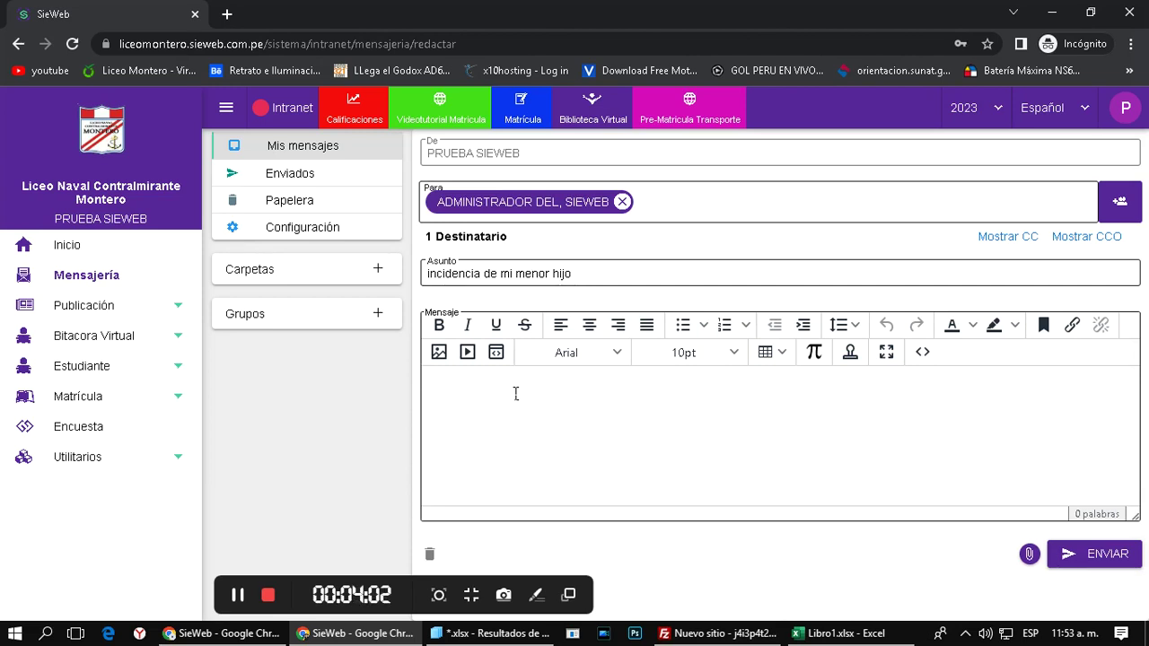
{"action": "type", "text": "......."}
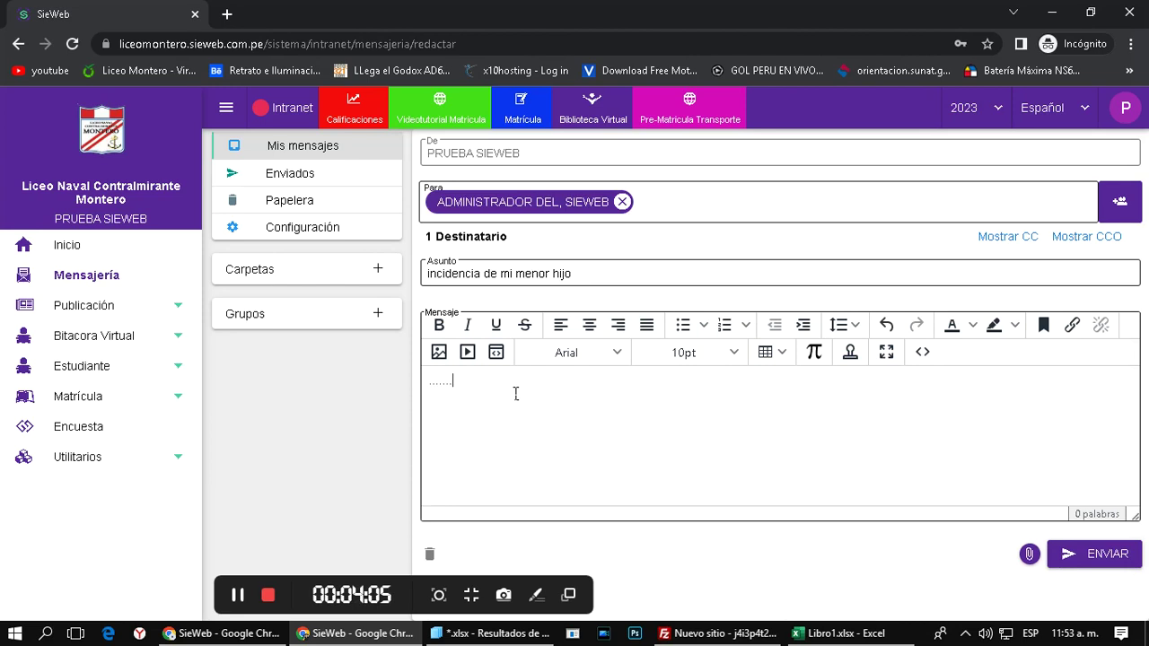
{"action": "left_click", "coordinate": [1107, 554]}
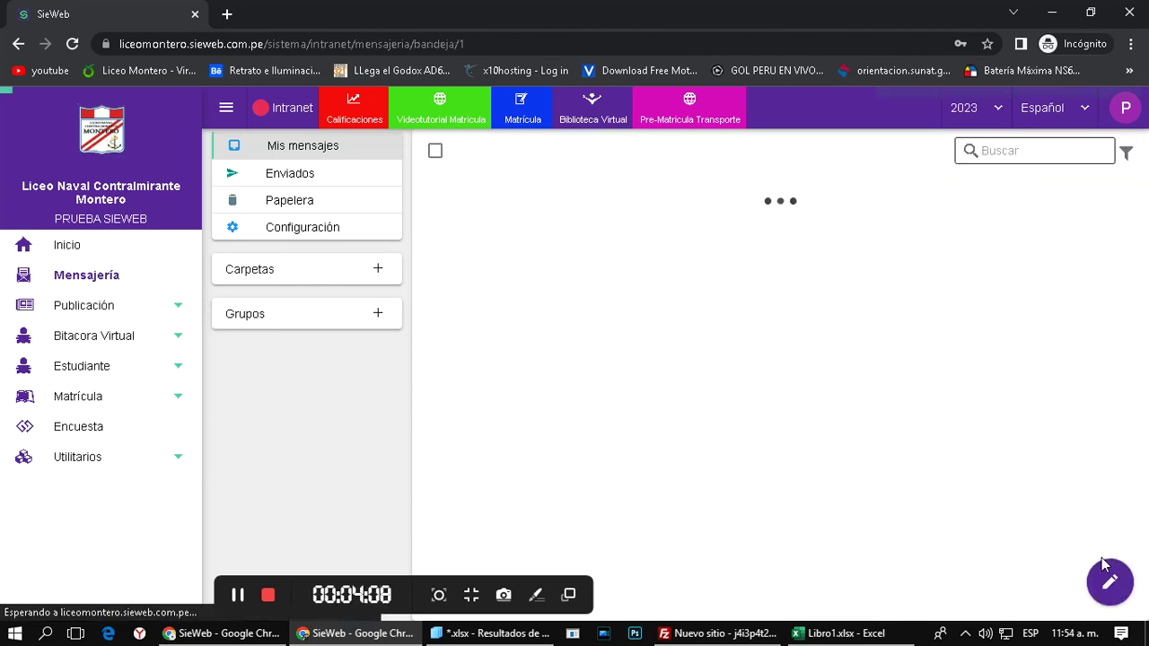